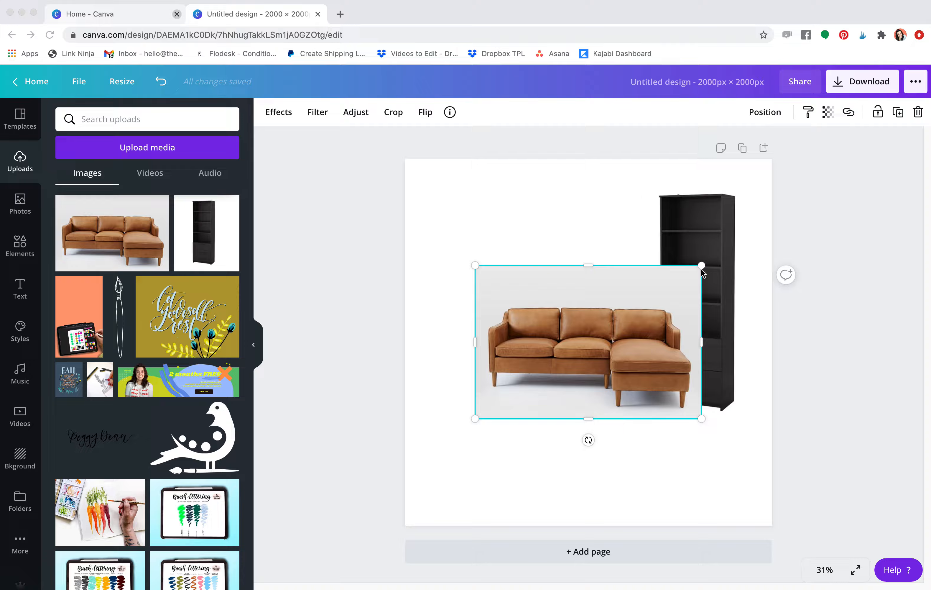
Step: Move the sofa photo down over the lower part of the bookshelf and remove its background
drag(620, 369, 607, 395)
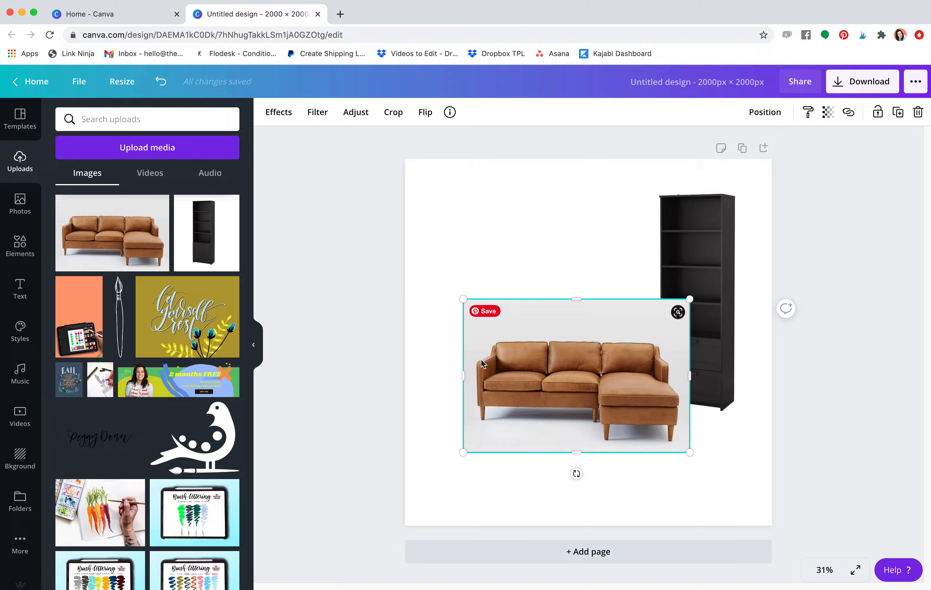
click(389, 267)
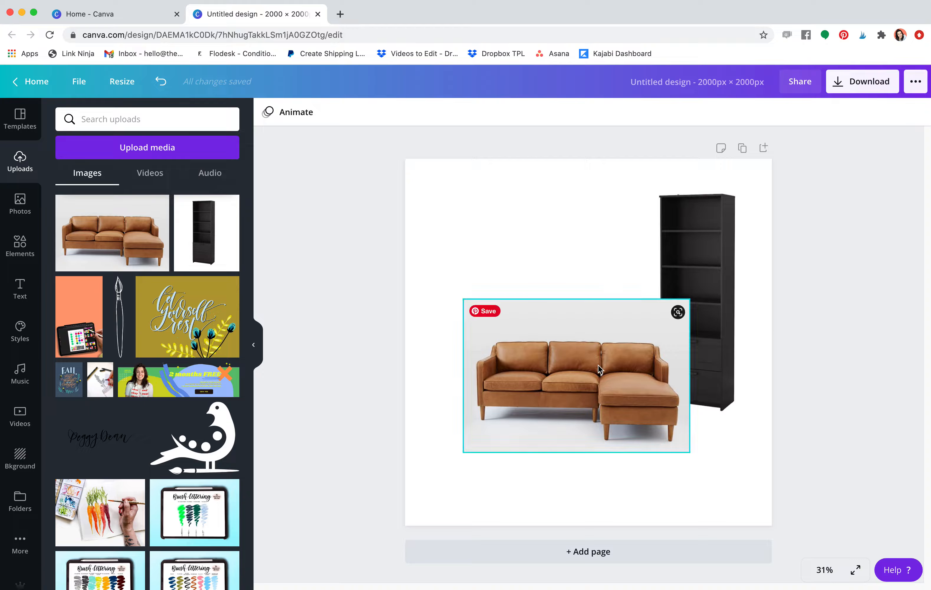
click(631, 366)
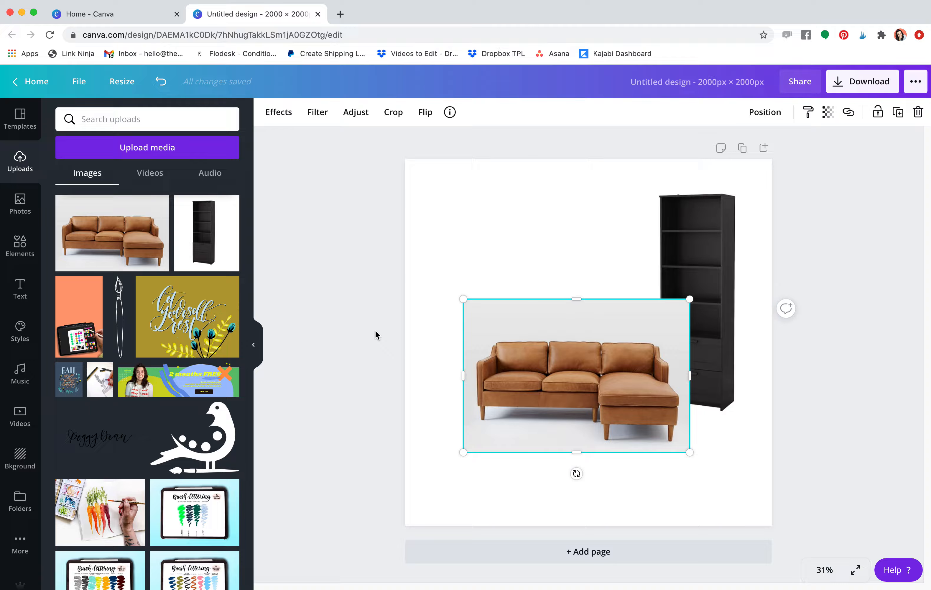
click(271, 116)
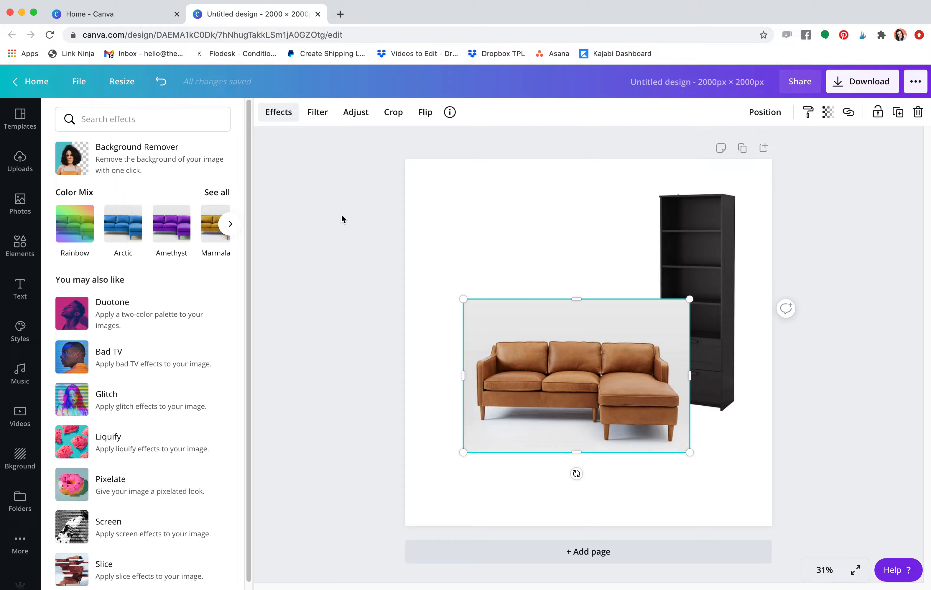
click(176, 163)
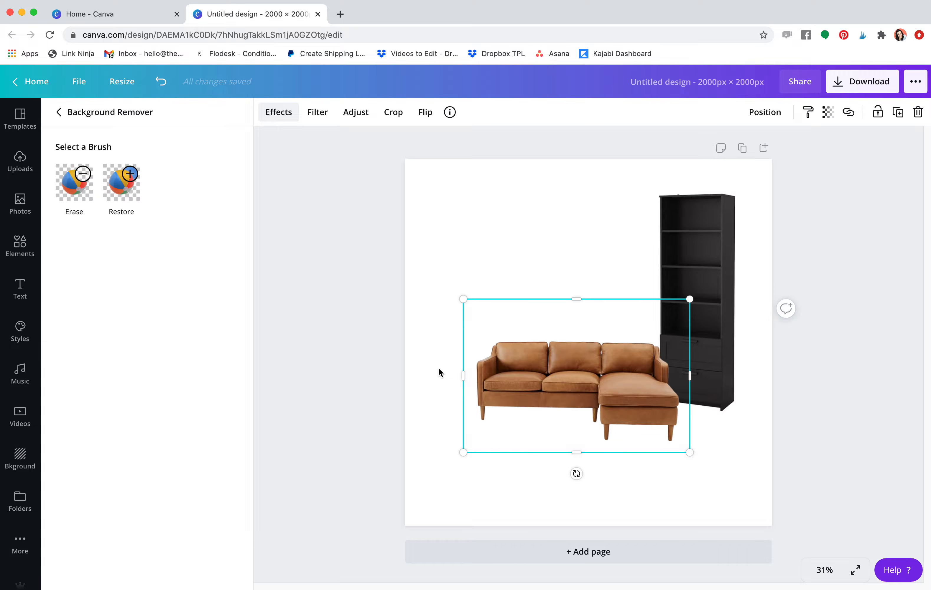
Step: Enlarge the cut-out sofa slightly and position it in front of the bookshelf's lower part
mouse_move(571, 390)
mouse_down()
mouse_move(588, 370)
mouse_move(583, 335)
mouse_move(550, 360)
mouse_move(603, 403)
mouse_move(591, 408)
mouse_move(589, 293)
mouse_move(574, 396)
mouse_up()
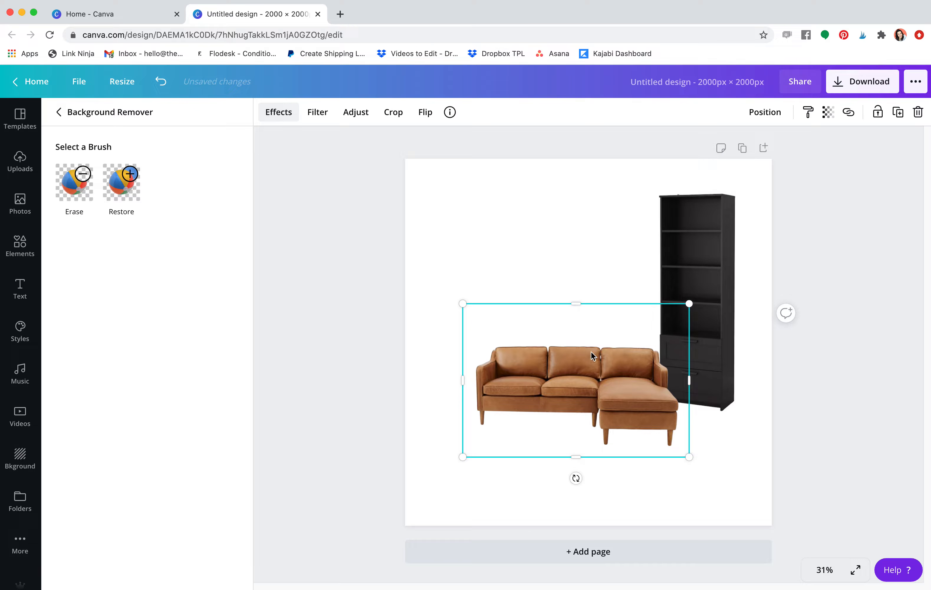
drag(622, 426, 639, 413)
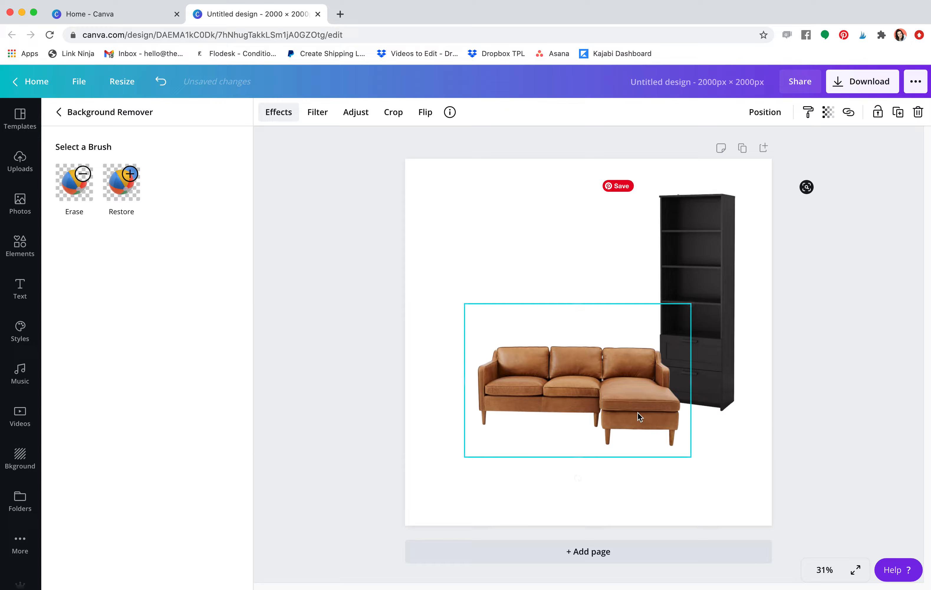
drag(692, 306, 702, 298)
drag(656, 378, 659, 387)
click(374, 491)
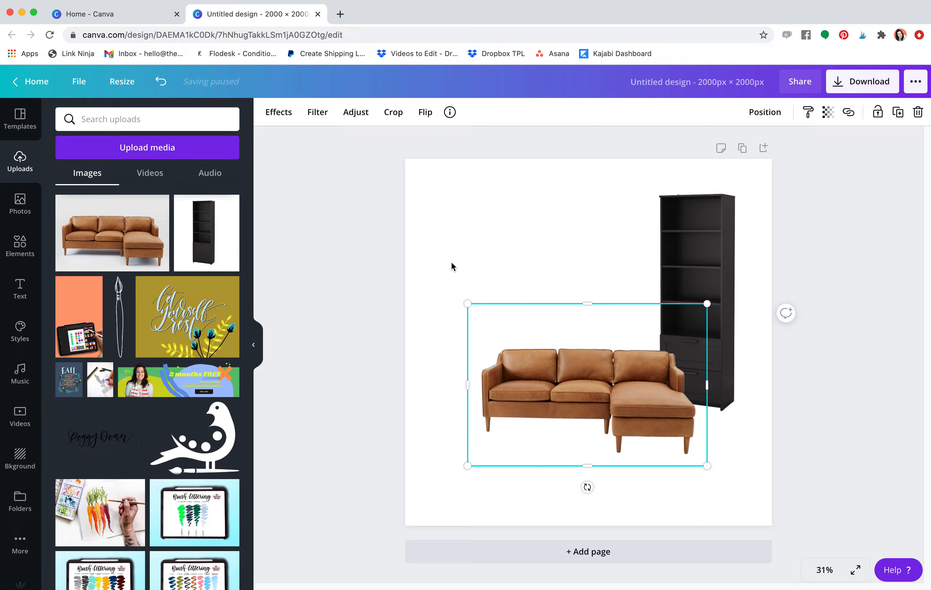
click(361, 259)
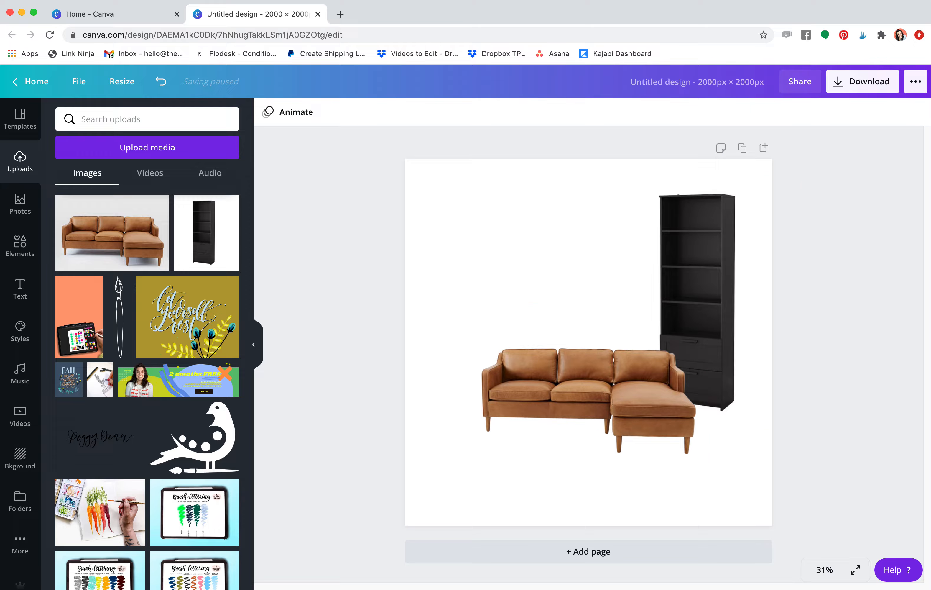
Step: Upload the black recliner photo onto the page, shrink it and move it to the page's lower right
click(928, 585)
drag(650, 64, 538, 446)
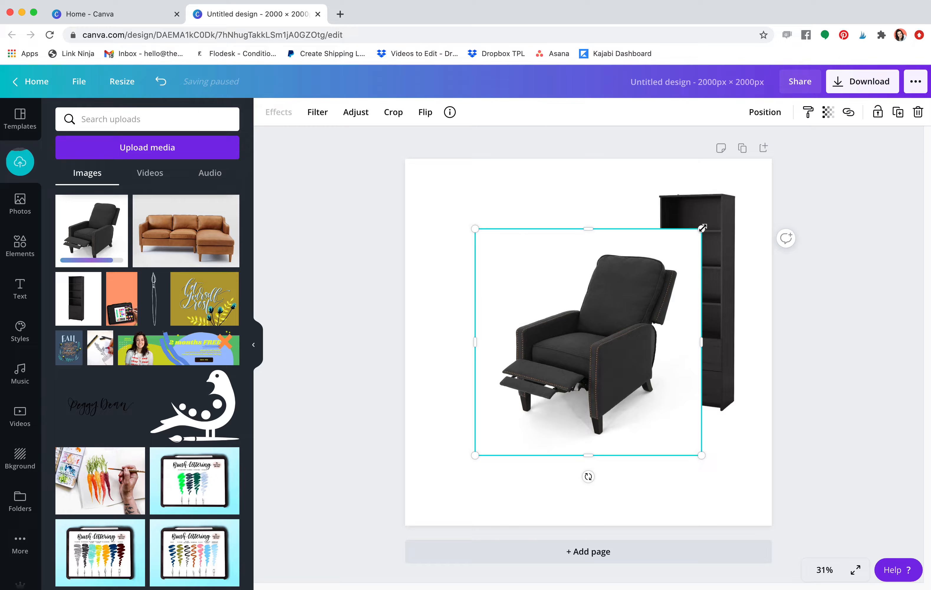
drag(703, 229, 615, 298)
drag(559, 405, 756, 439)
Step: Move the bookshelf to the left side of the page and the sofa to the right, keeping the sofa unrotated
drag(685, 266, 509, 261)
mouse_move(675, 432)
mouse_down()
mouse_move(676, 403)
mouse_move(676, 424)
mouse_up()
drag(541, 379, 596, 315)
drag(642, 424, 636, 424)
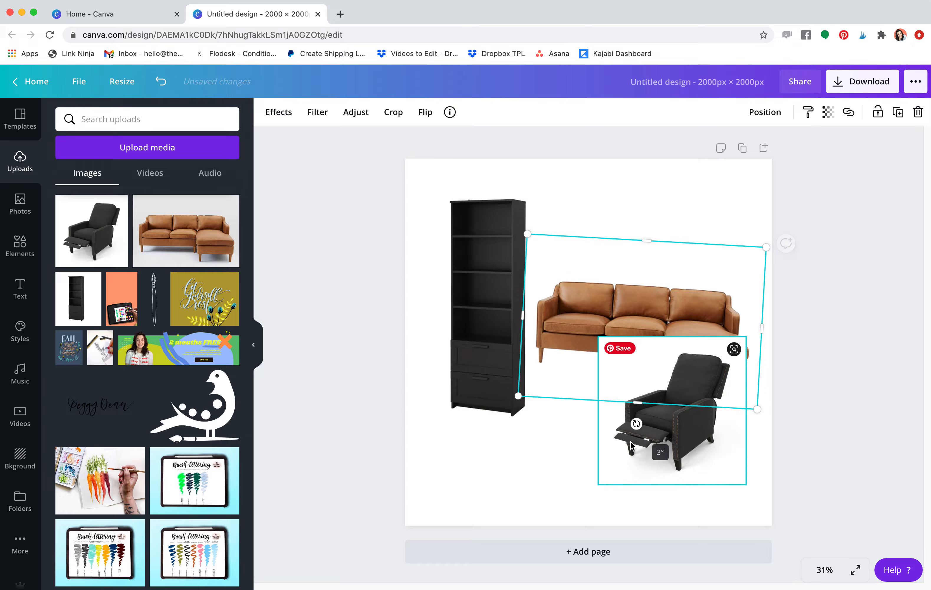
key(ctrl+z)
Step: Enlarge the recliner photo slightly, shift it up and left, and remove its background
click(618, 426)
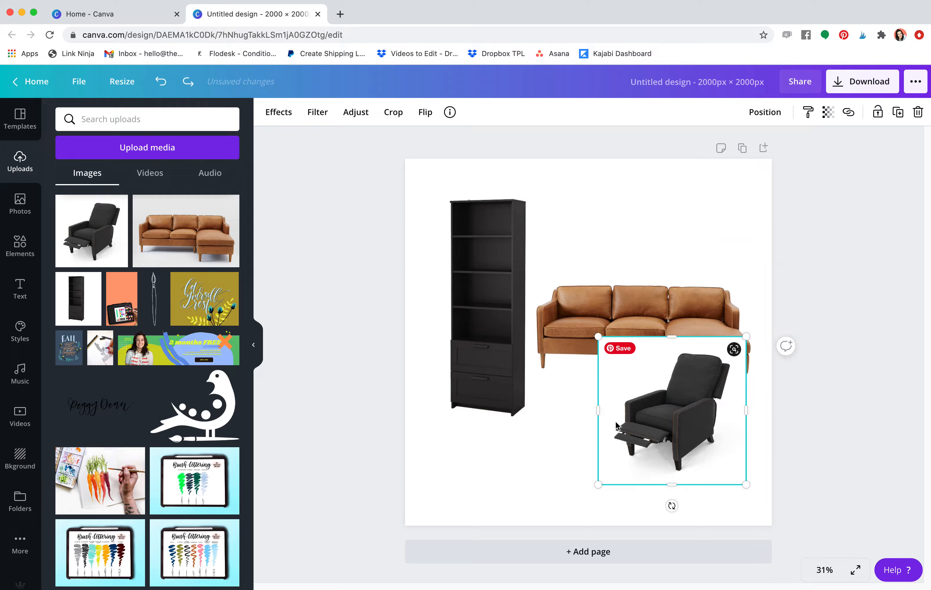
drag(600, 484, 587, 502)
drag(648, 429, 633, 423)
click(279, 112)
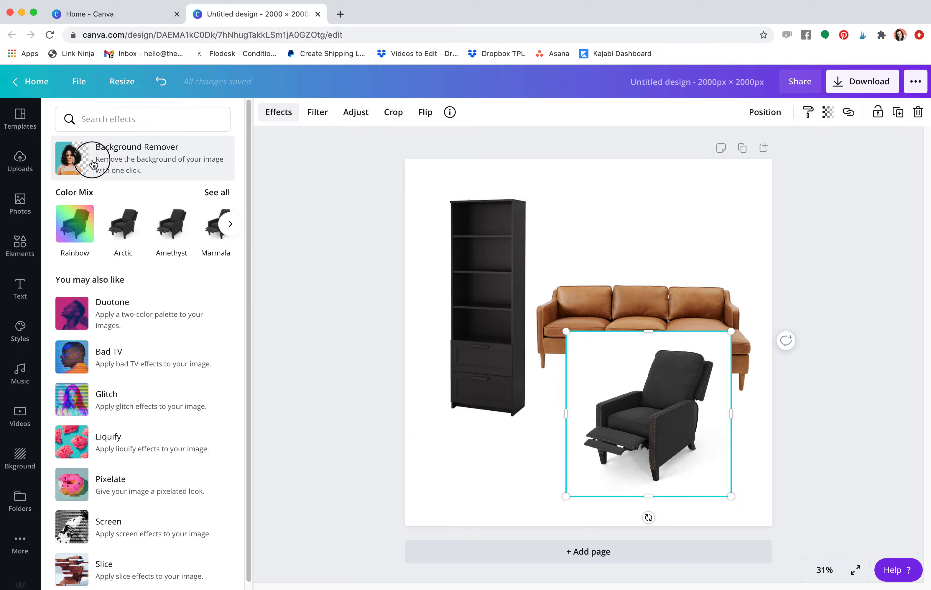
click(70, 156)
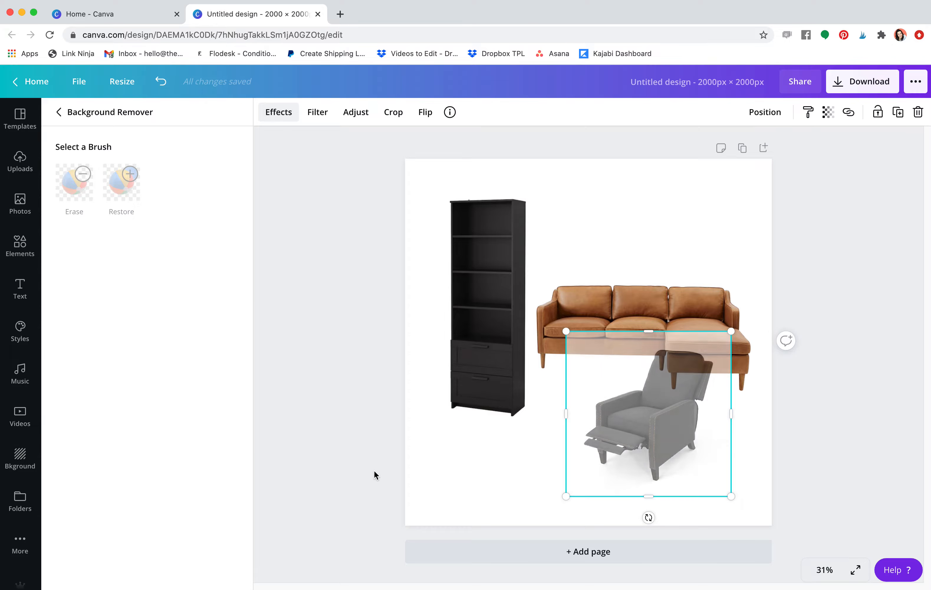
Step: Enlarge the cut-out recliner further and position it at the lower right, overlapping the end of the sofa's chaise
drag(634, 423, 593, 412)
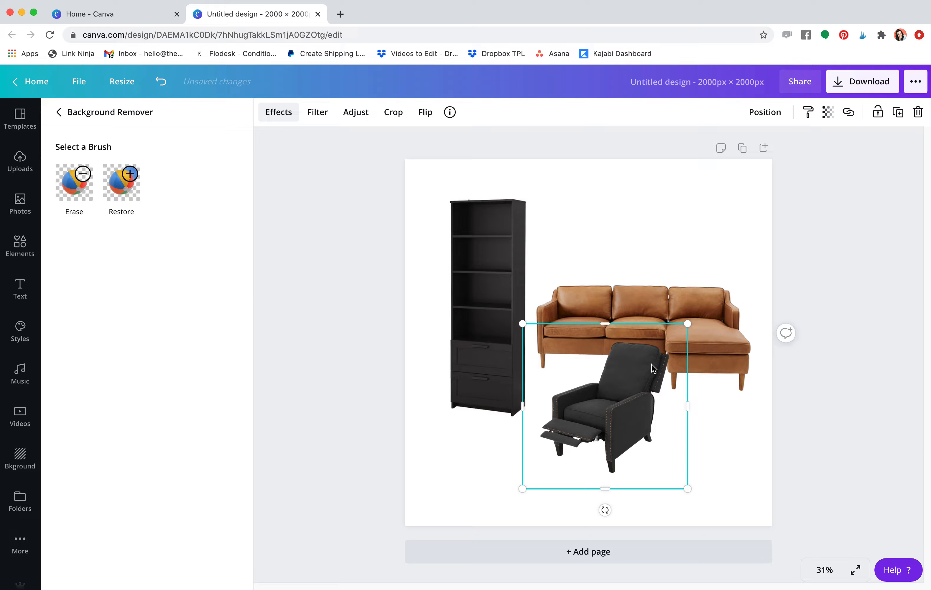
drag(688, 324, 711, 298)
drag(645, 386, 705, 408)
click(657, 294)
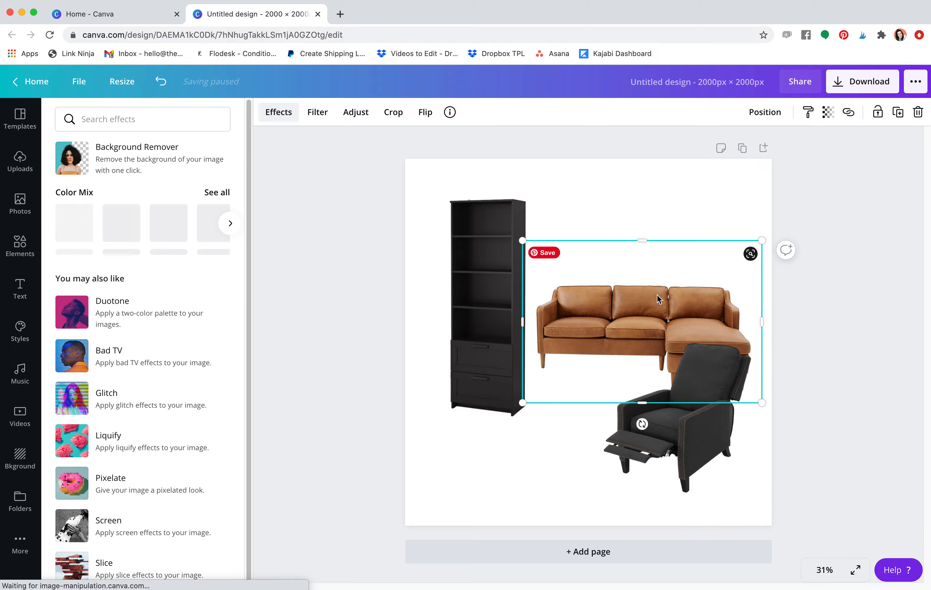
mouse_move(701, 392)
mouse_down()
mouse_move(648, 433)
mouse_move(716, 391)
mouse_up()
Step: Flip the sofa horizontally so its chaise faces the bookshelf
click(642, 302)
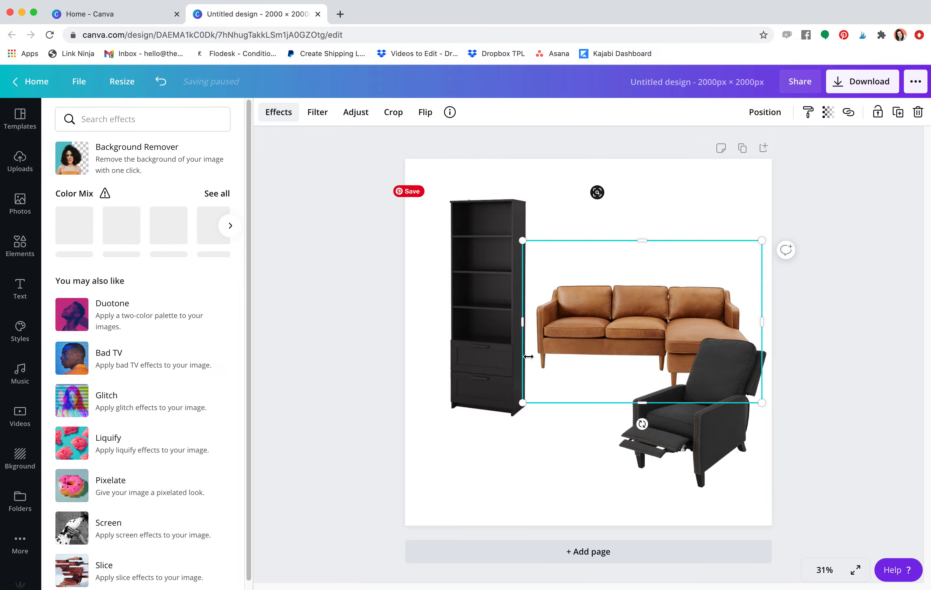
right_click(622, 297)
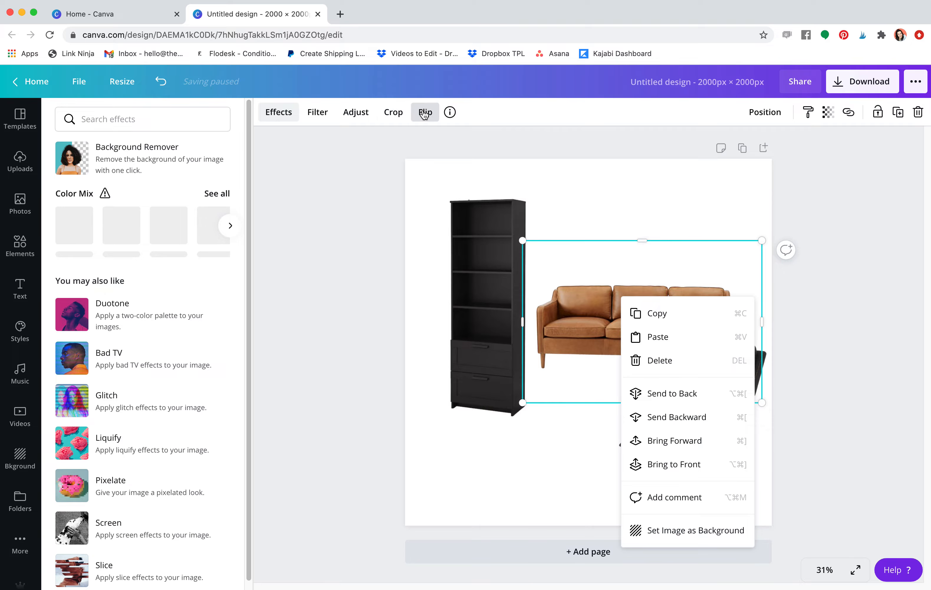
click(590, 225)
click(664, 268)
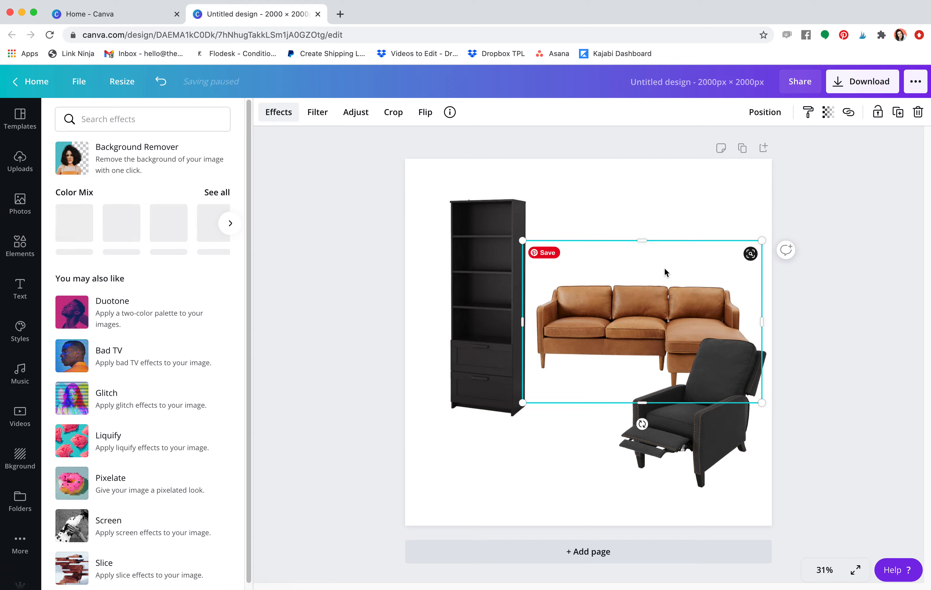
click(423, 117)
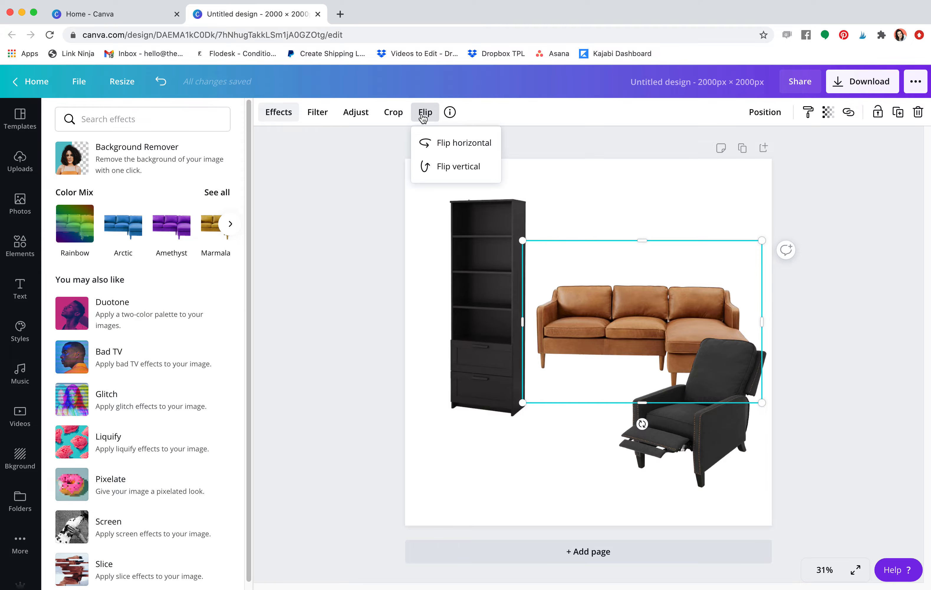
click(471, 144)
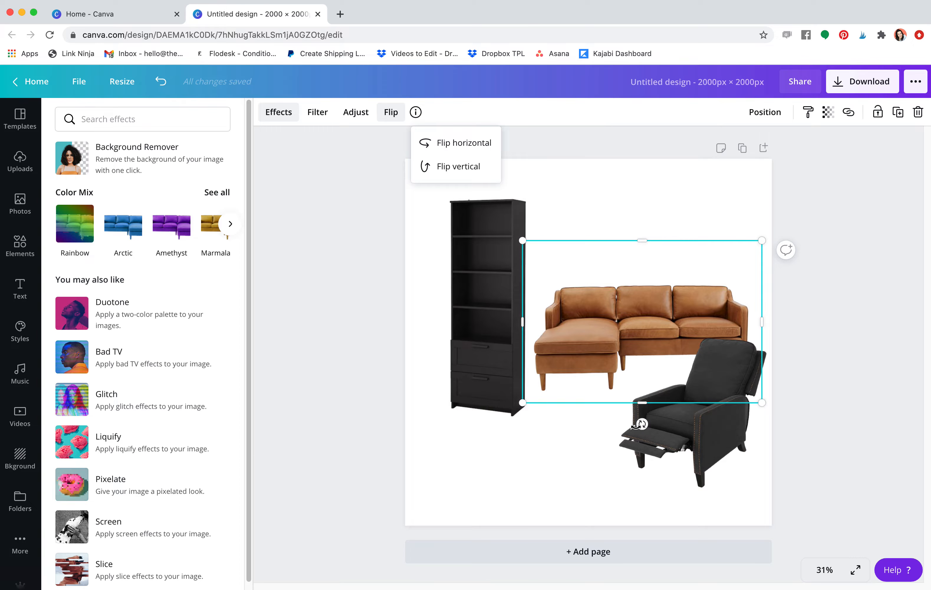
Step: Rearrange the furniture with the sofa at the page's left, the bookshelf at the upper right and the recliner lower right
drag(642, 424, 638, 424)
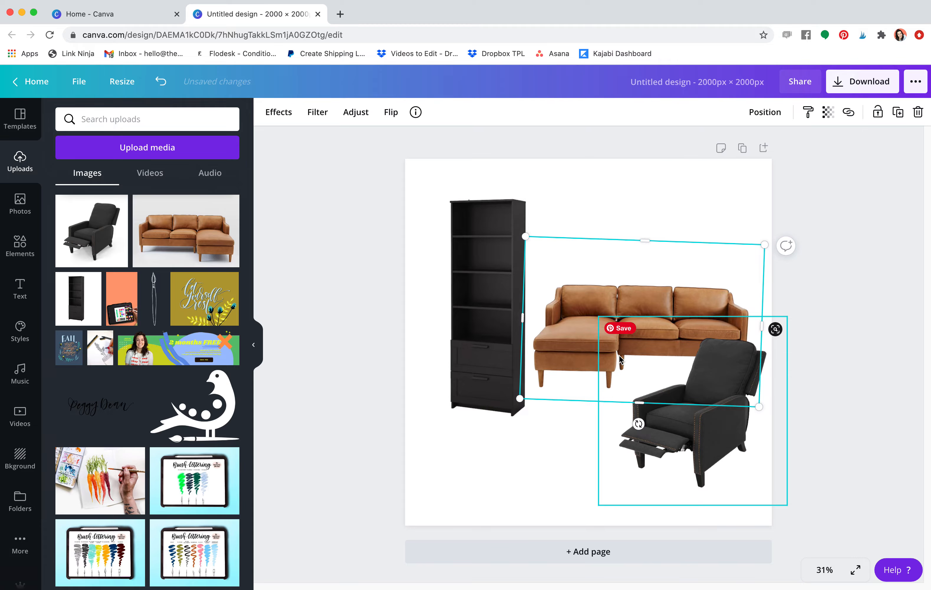
drag(572, 329, 500, 355)
drag(474, 239, 691, 211)
drag(704, 431, 717, 475)
key(super+z)
click(797, 442)
click(663, 351)
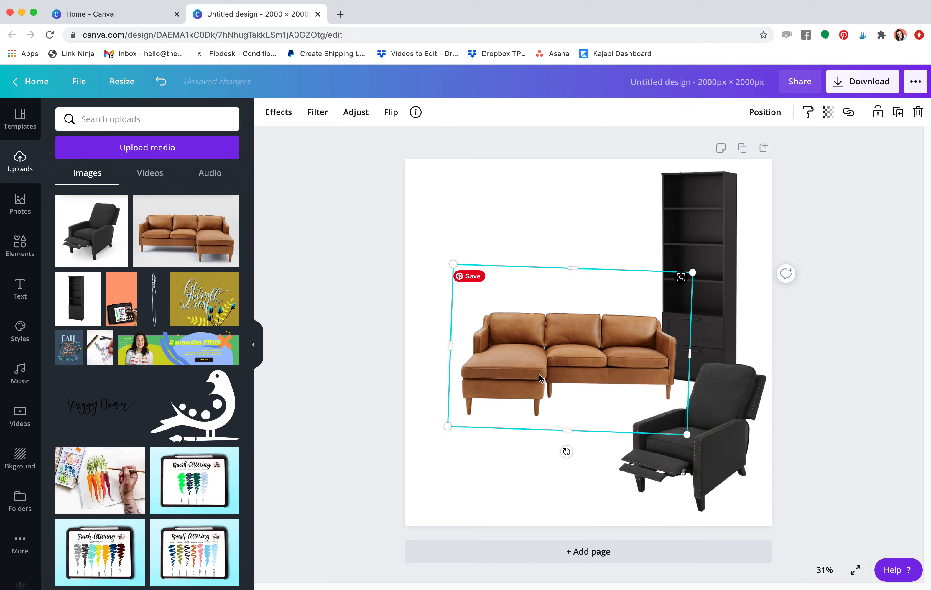
Step: Straighten the sofa and move it toward the lower left, then shift the bookshelf slightly down and left beside it
drag(561, 448, 567, 451)
drag(547, 364, 523, 385)
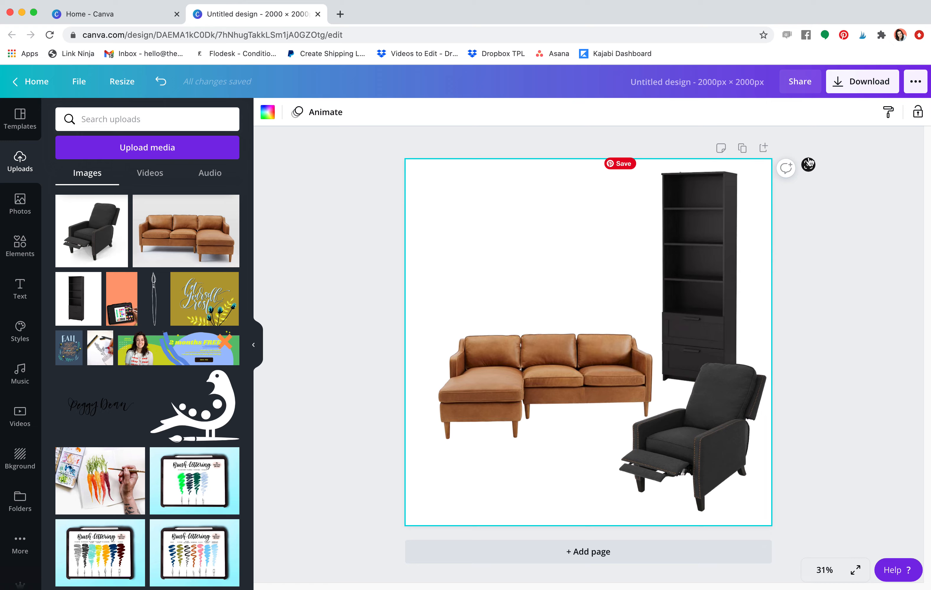
mouse_move(708, 308)
mouse_down()
mouse_move(707, 294)
mouse_move(691, 320)
mouse_move(696, 306)
mouse_up()
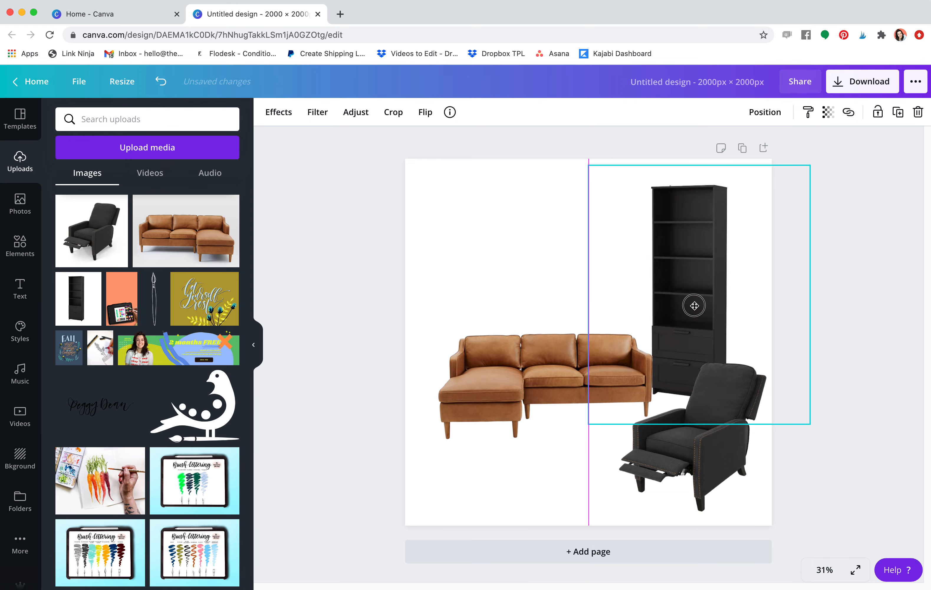
click(297, 365)
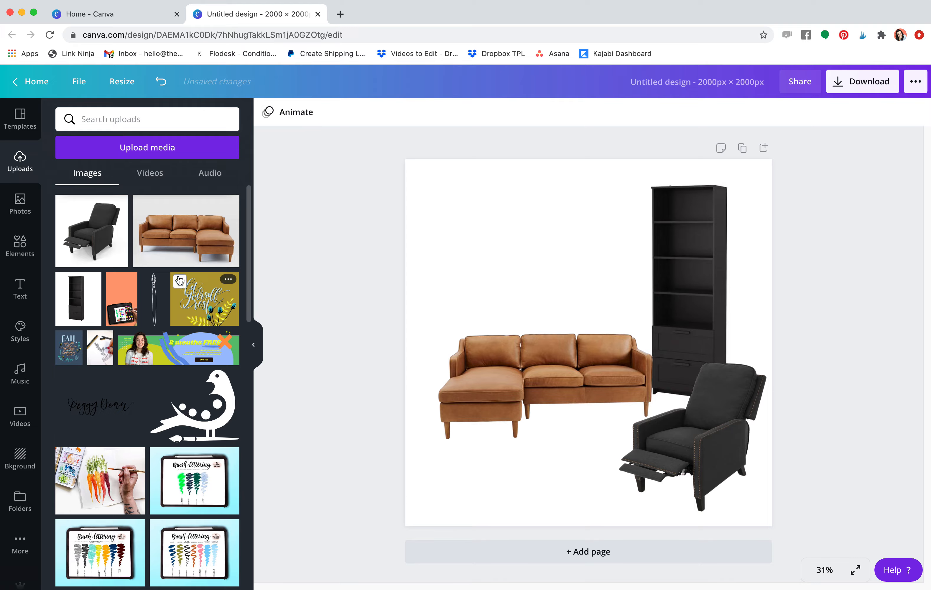
click(166, 355)
drag(457, 304, 338, 202)
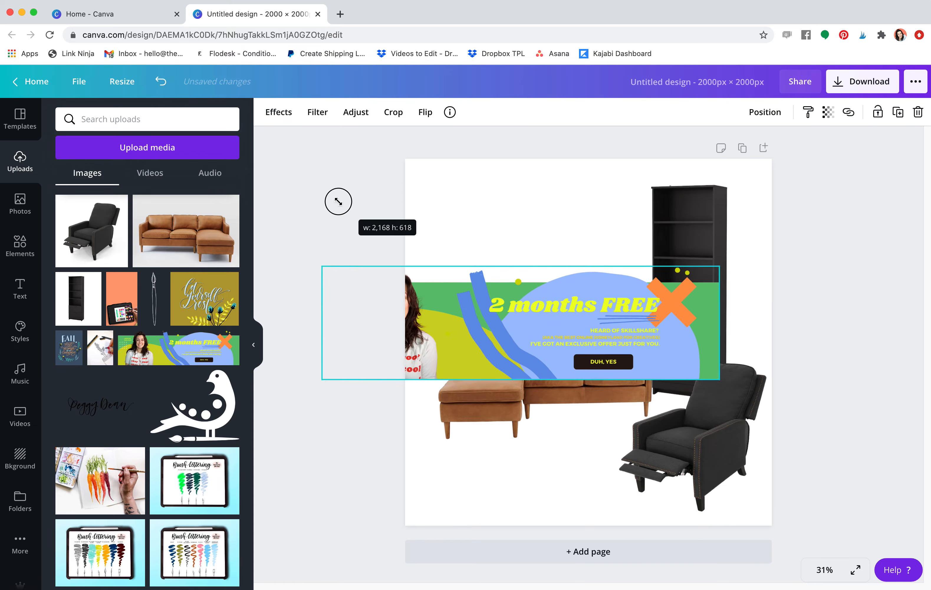
drag(603, 306, 661, 260)
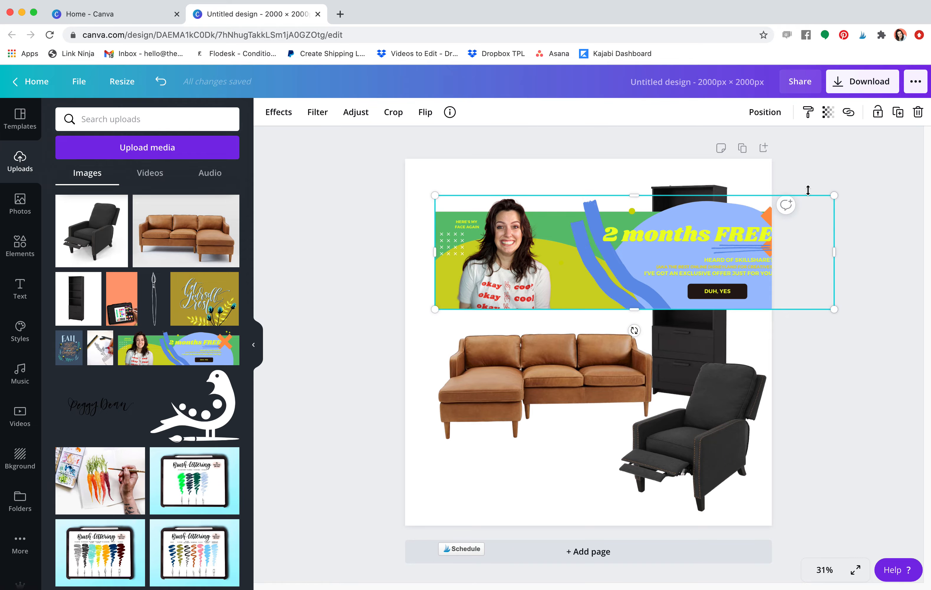
key(Delete)
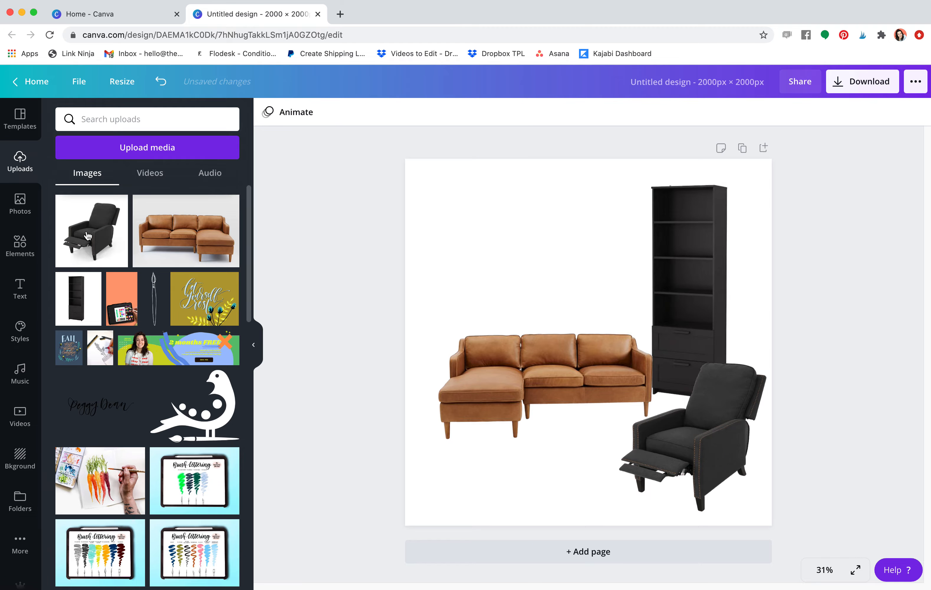
Step: Return to the home page, open the Bright Graphic Designer Portfolio Website design from all designs, and view its first three pages
click(49, 81)
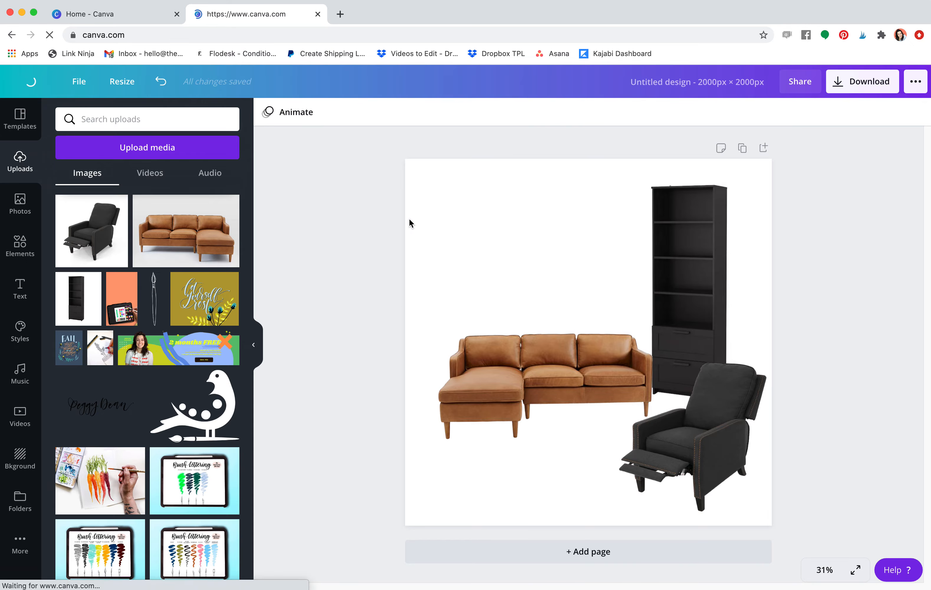
scroll(399, 335, down, 10)
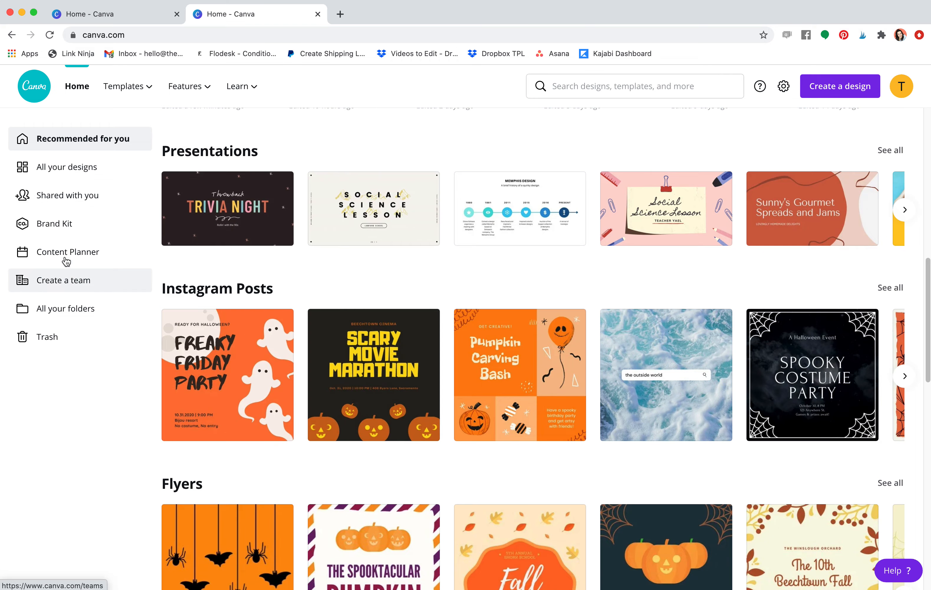
scroll(256, 302, up, 10)
scroll(256, 305, down, 2)
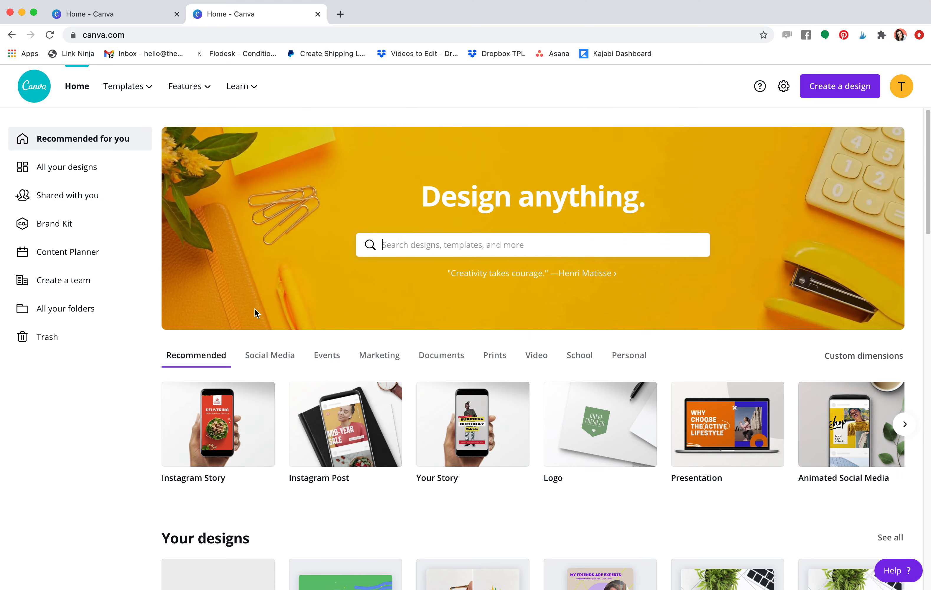
click(889, 458)
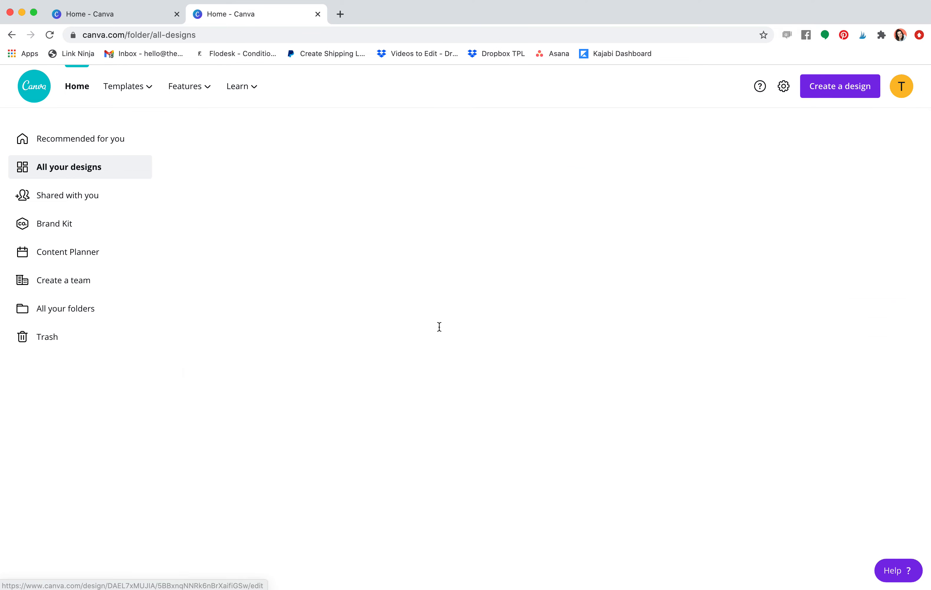
click(720, 440)
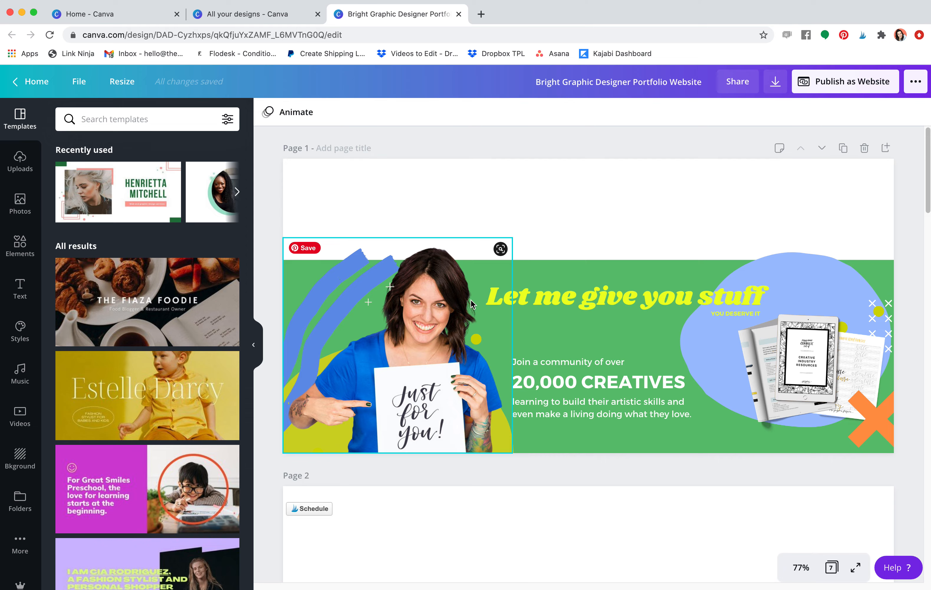
scroll(474, 306, down, 14)
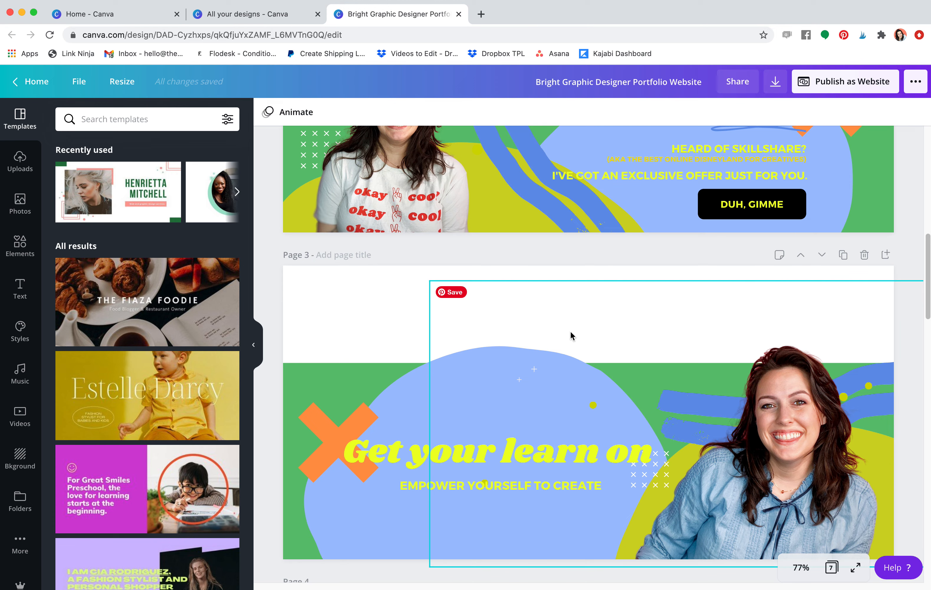
Step: Look through the website design's My Work and Services Offered pages, then return to its first page
scroll(571, 330, up, 5)
scroll(363, 316, down, 10)
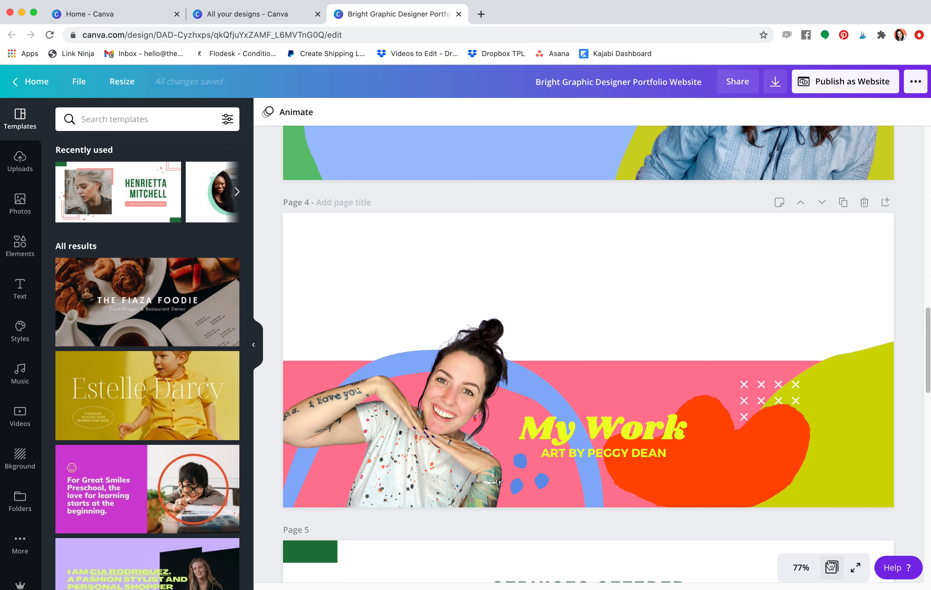
scroll(633, 467, down, 5)
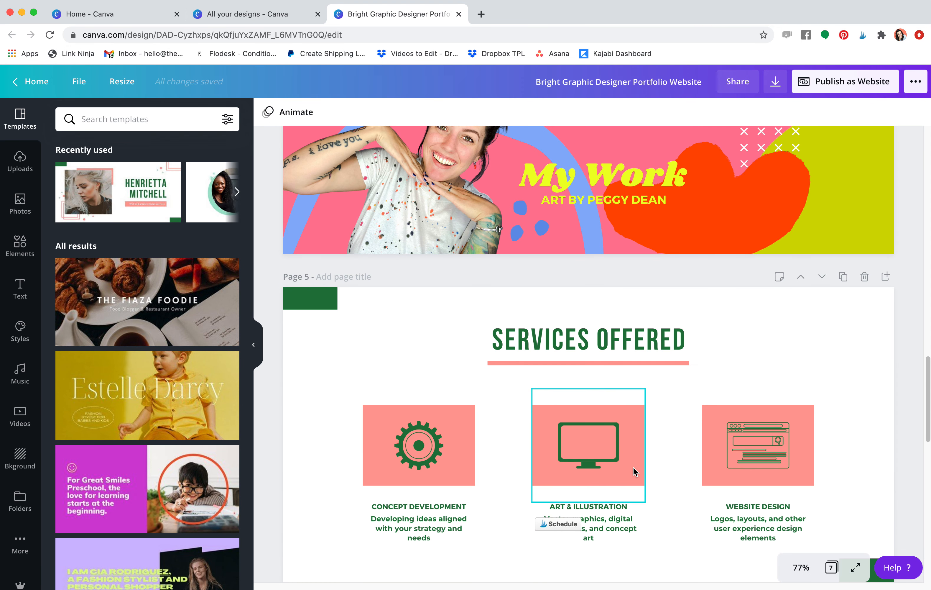
scroll(597, 413, up, 20)
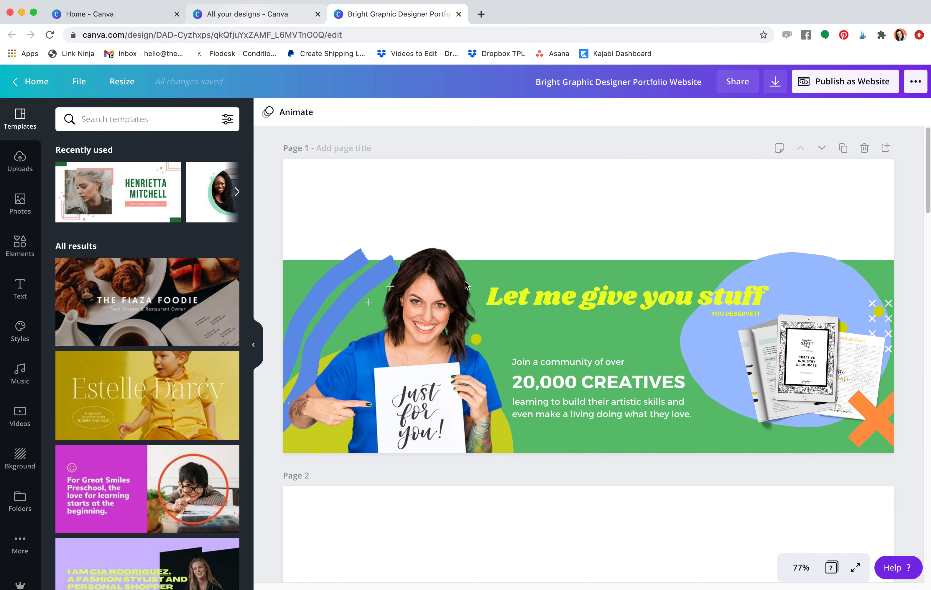
Step: Reopen the untitled furniture design from all designs in place of the portfolio website design, and show the uploaded images
click(252, 17)
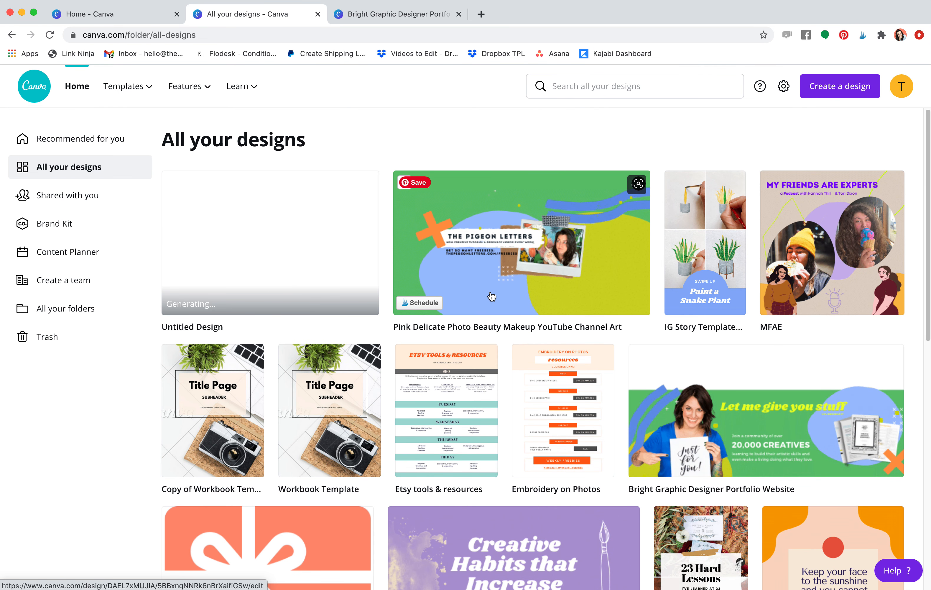
click(297, 262)
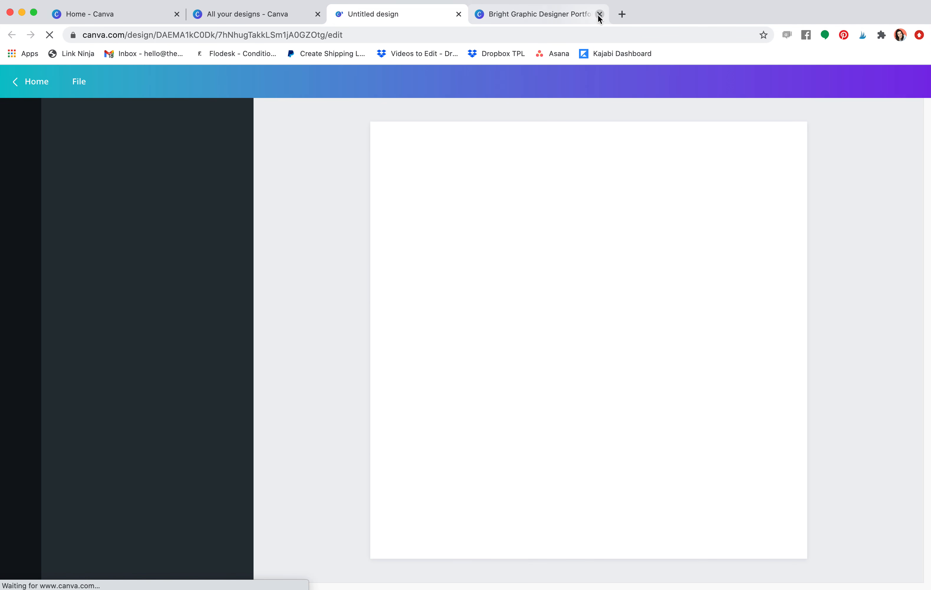
click(600, 14)
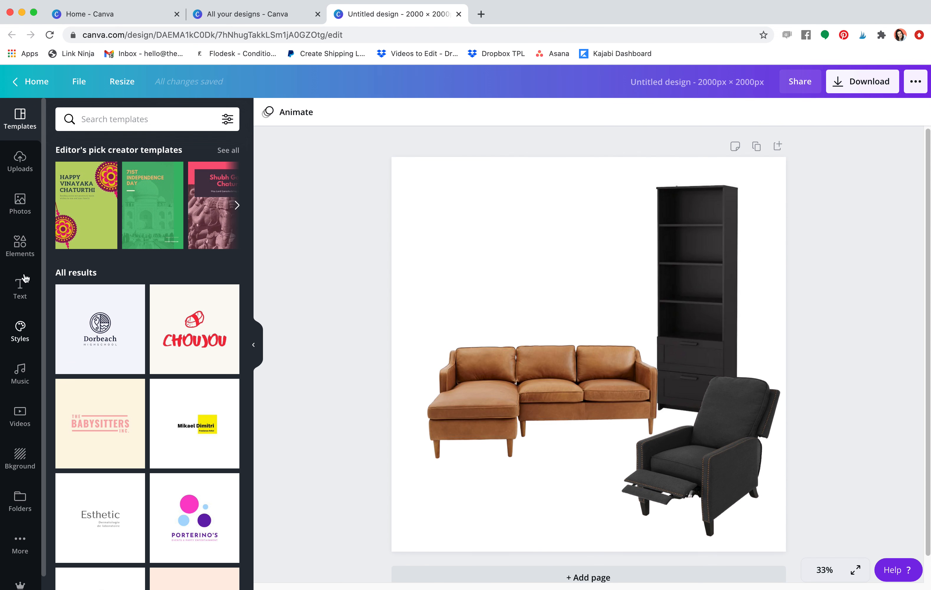
click(20, 160)
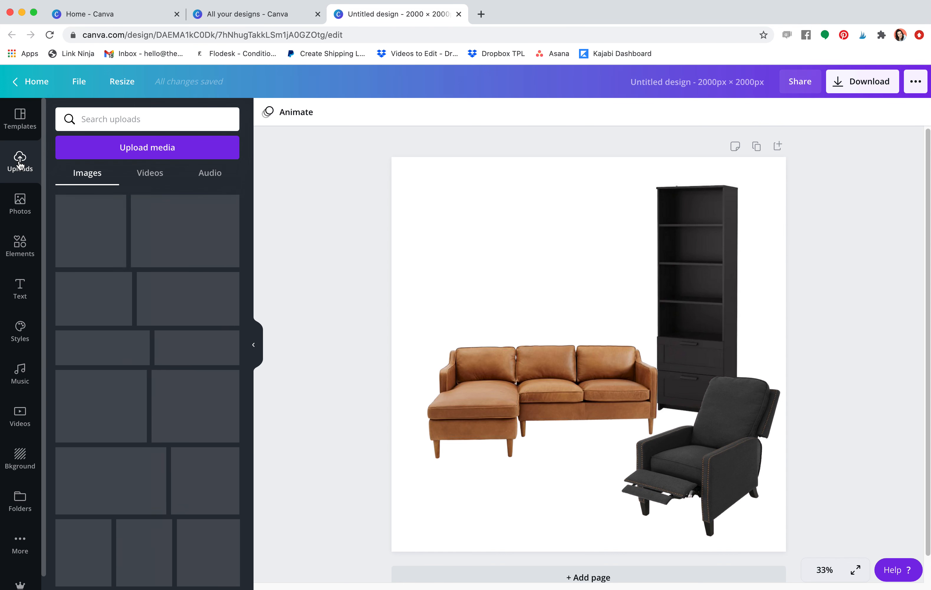